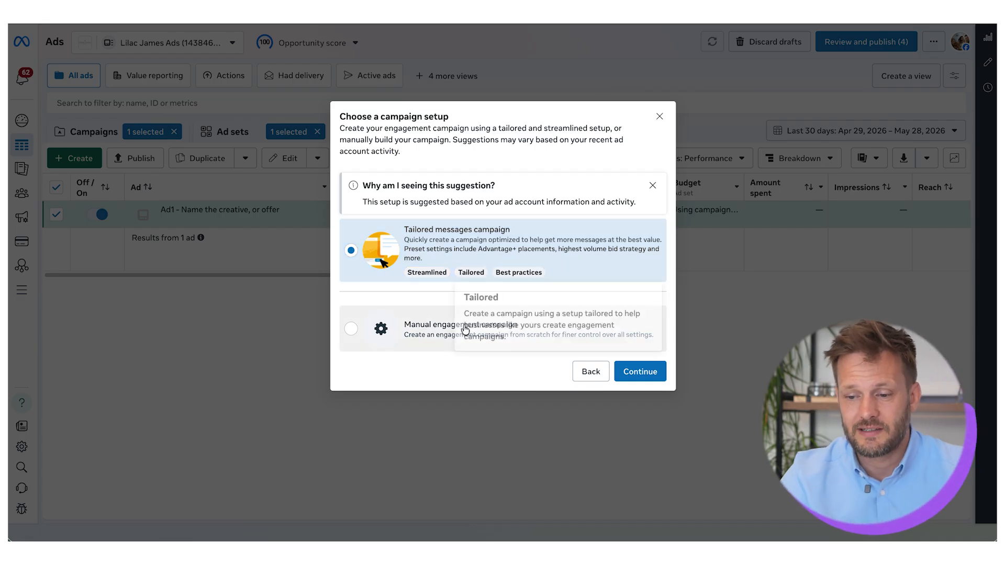
Step: Create a manual engagement campaign and name it "Naming Convention - Date - Campaign type - Objective"
left_click(428, 345)
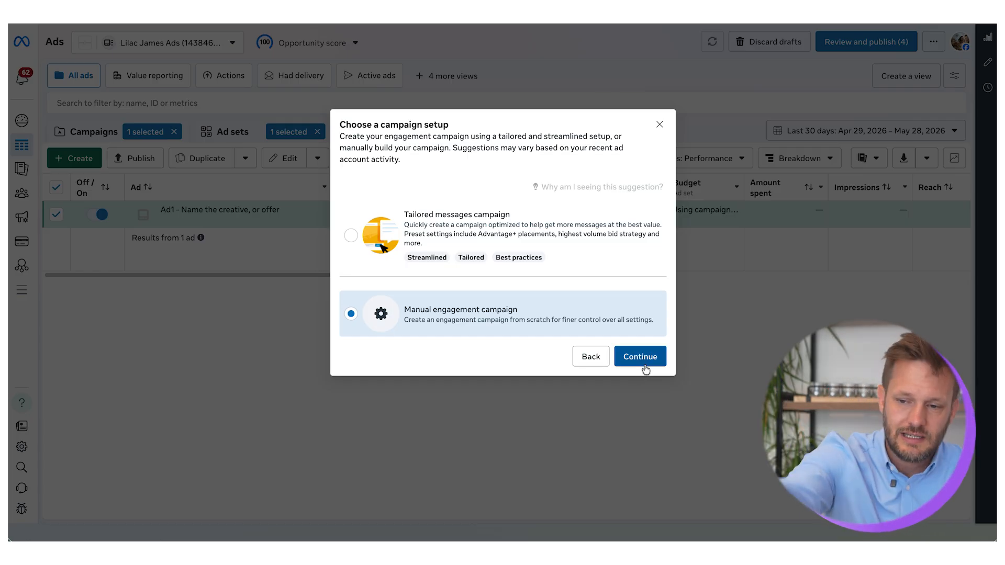
left_click(645, 367)
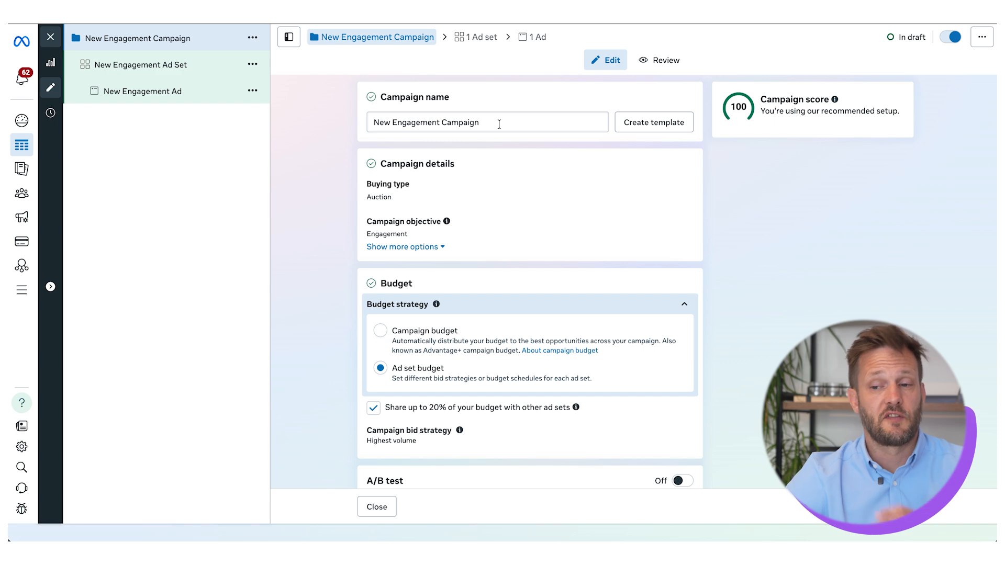
left_click_drag(499, 124, 224, 104)
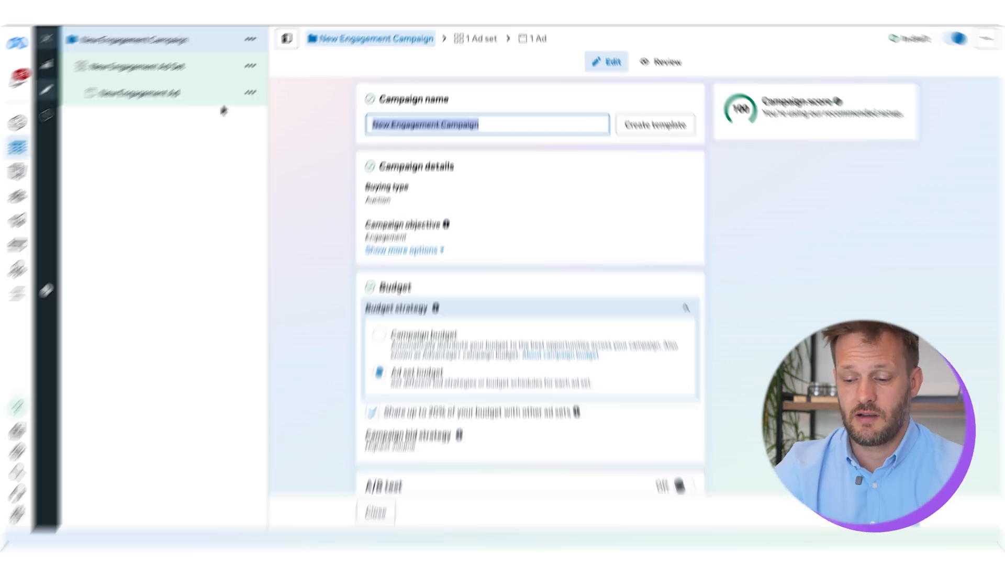
type("Nam")
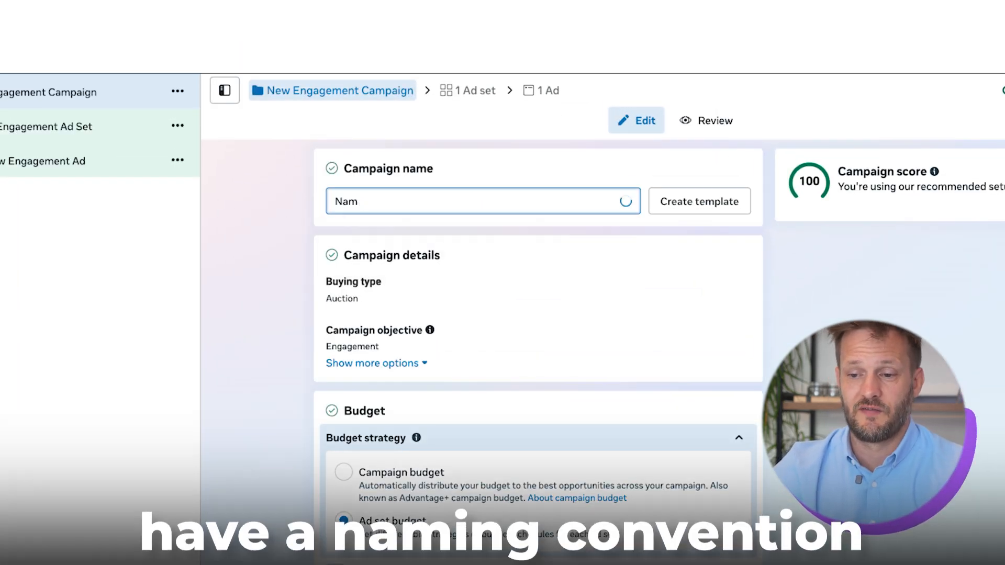
type("ing convention - Date - ")
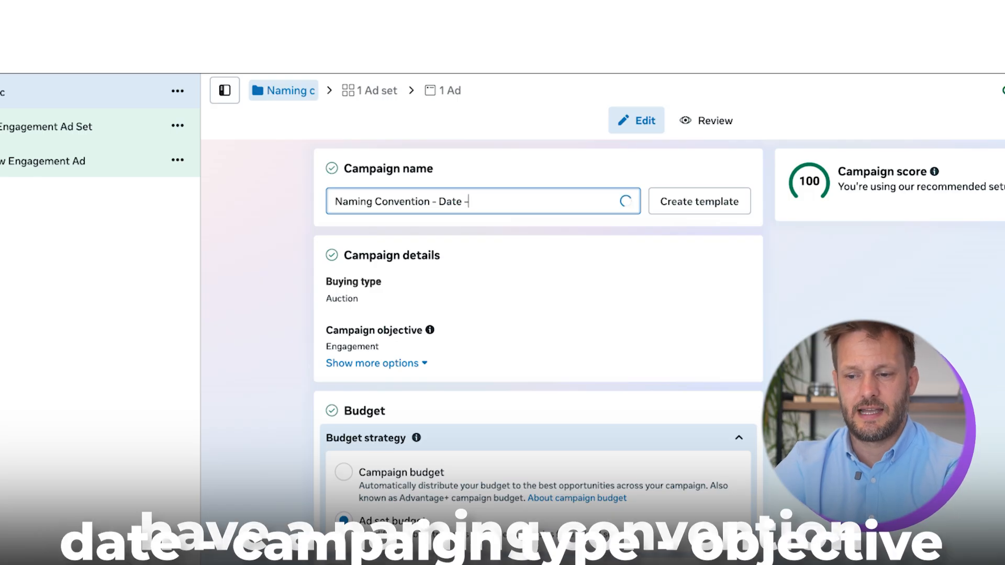
type("Campaign type - OBje")
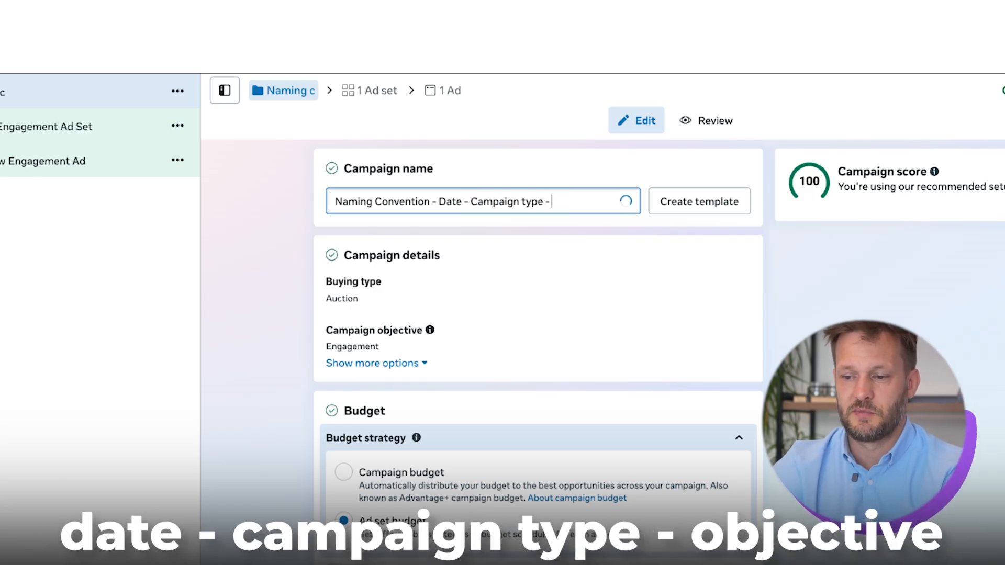
key("BackSpace")
key("BackSpace")
key("BackSpace")
type("bjective")
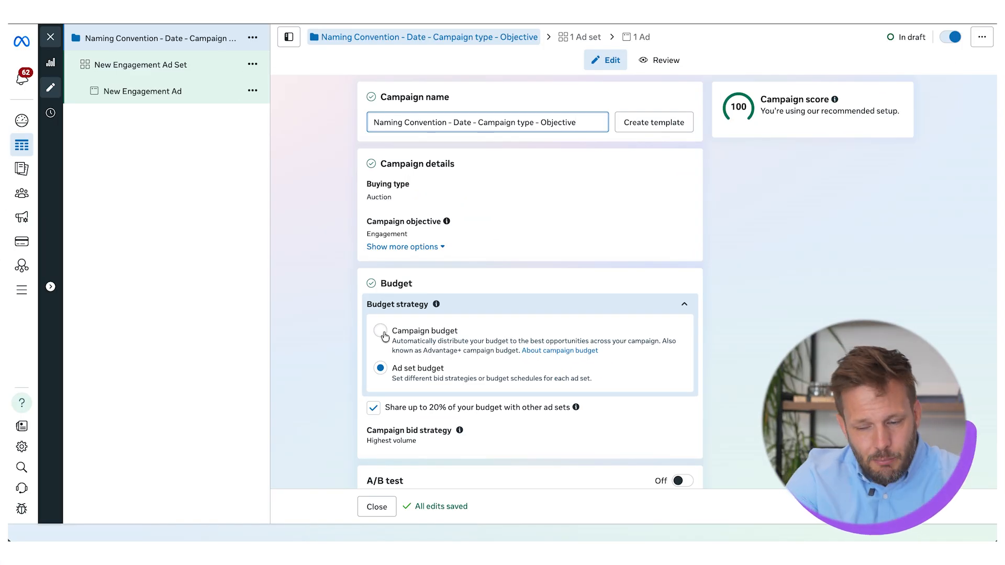
Step: Switch the budget strategy to Campaign budget and check the available budget types
left_click(384, 335)
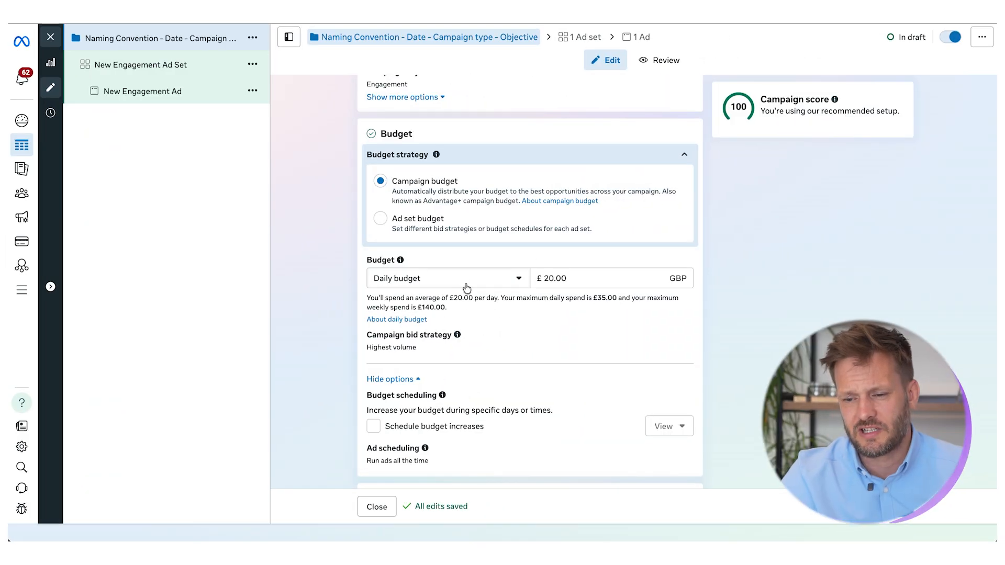
left_click(464, 282)
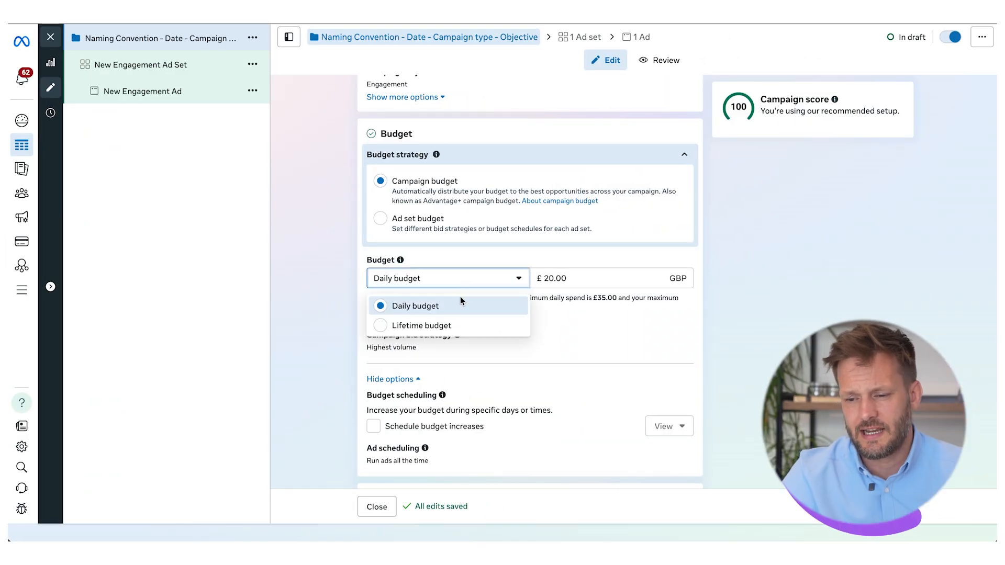
left_click(540, 332)
scroll(590, 325, "down", 5)
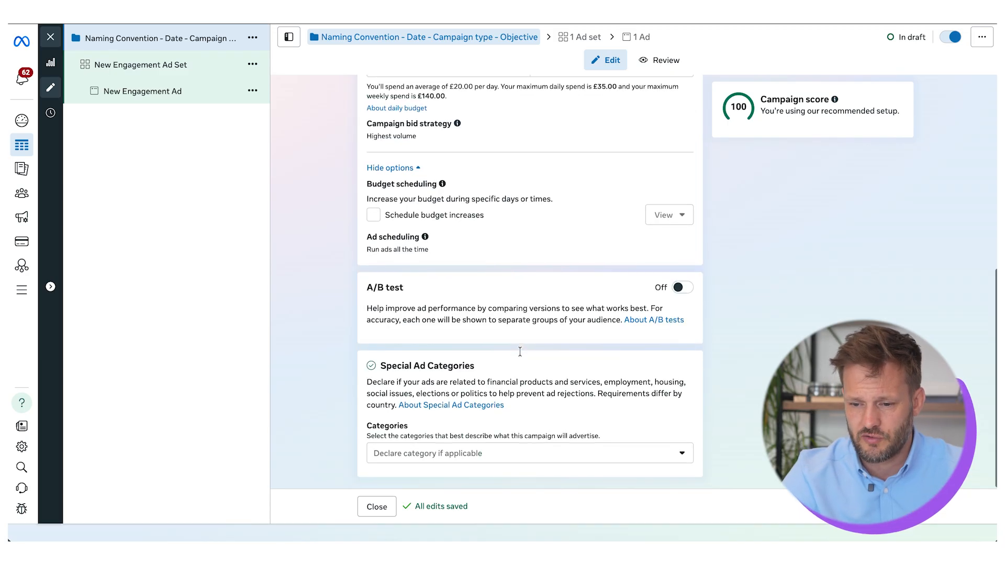
Step: Open the campaign's ad set and rename it "Name the Audience"
left_click(193, 67)
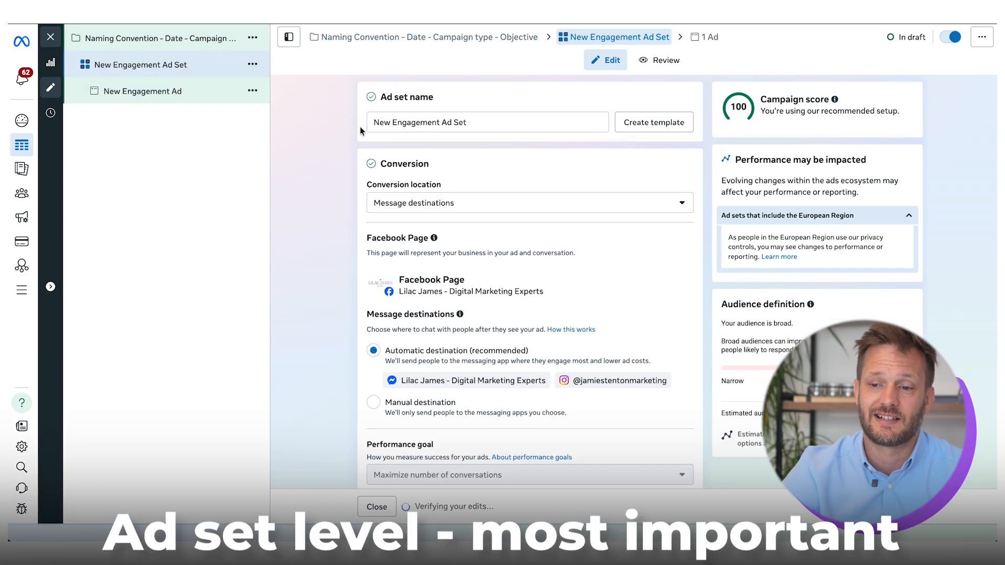
left_click_drag(487, 122, 276, 127)
type("Name the Audience")
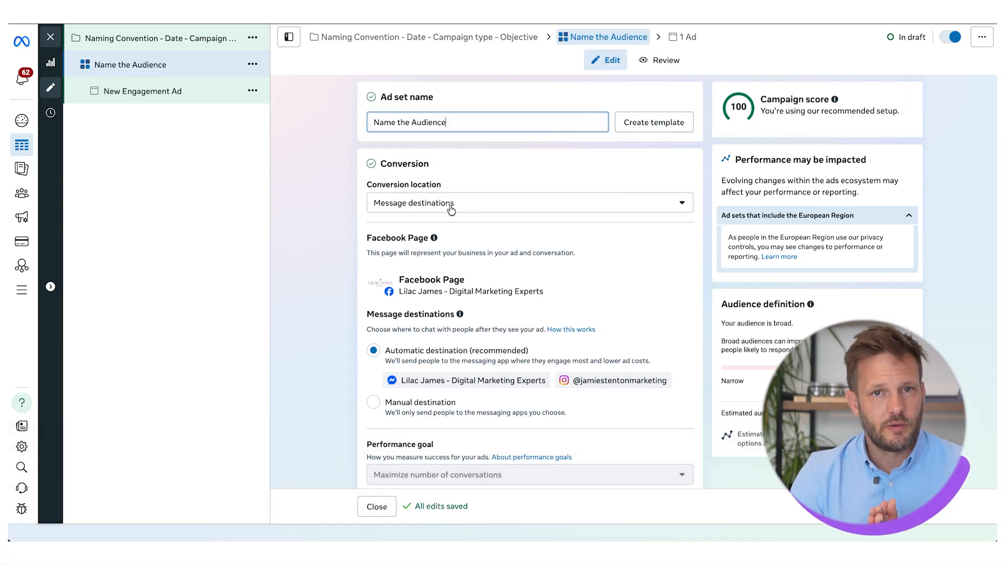
Step: Set the ad set's conversion location to Instagram or Facebook and its performance goal to Maximize number of Page likes
left_click(452, 208)
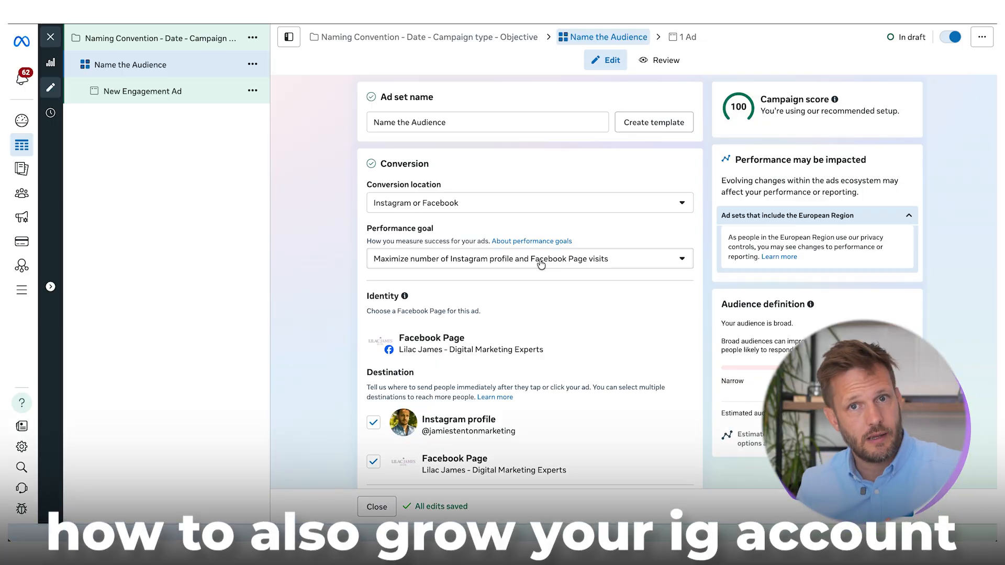
left_click(542, 261)
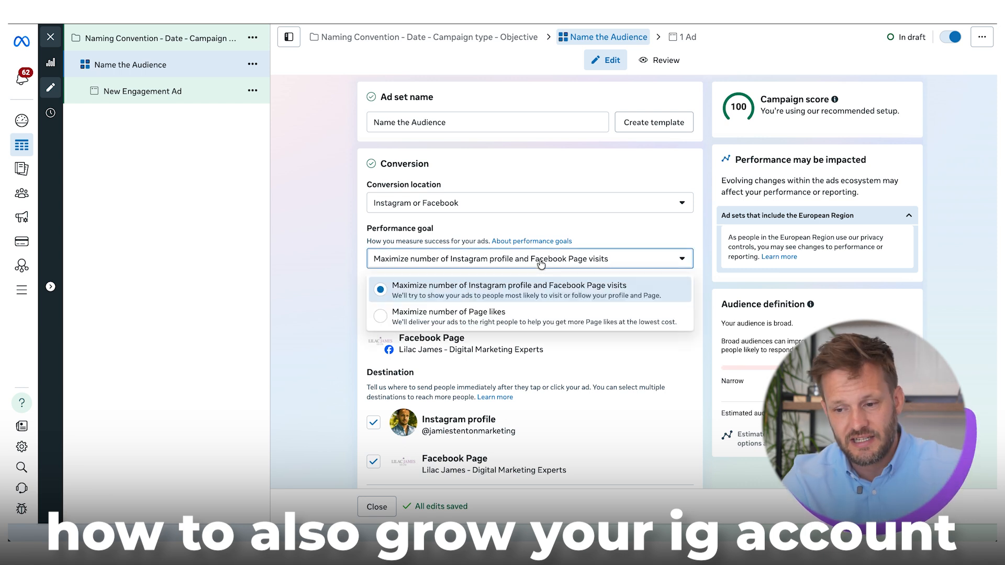
left_click(471, 321)
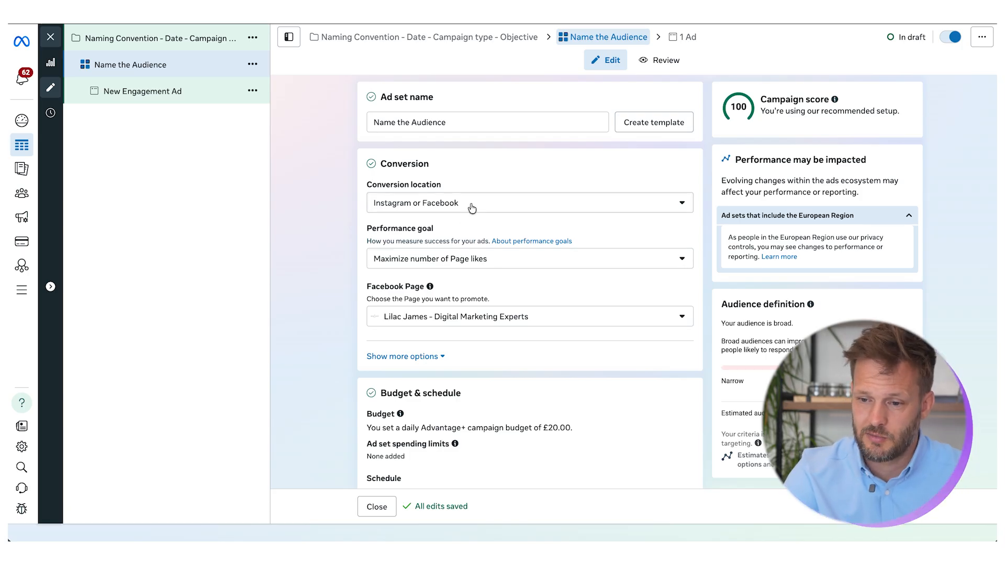
Step: Try the end date option in the ad set's schedule
scroll(445, 351, "down", 4)
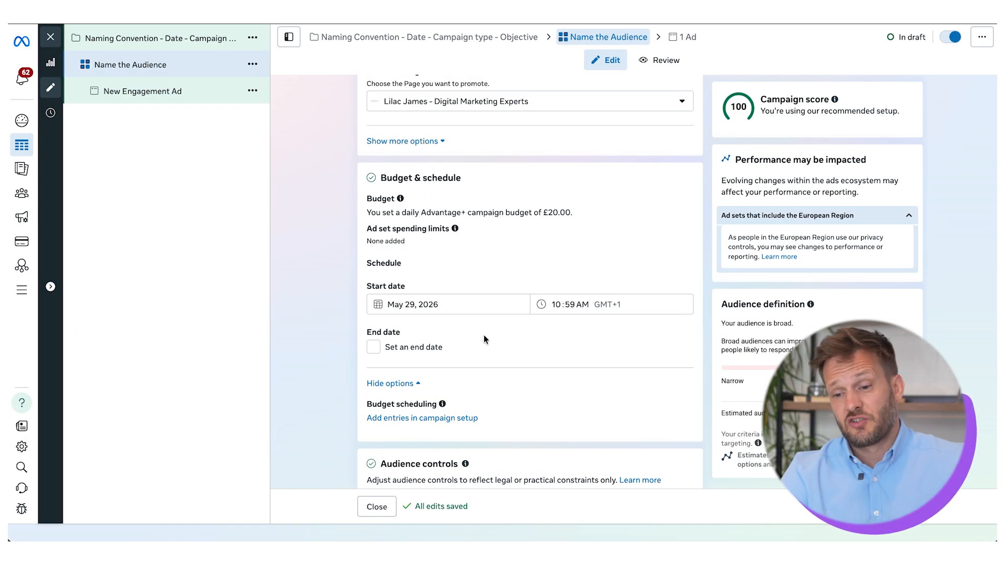
scroll(483, 339, "down", 2)
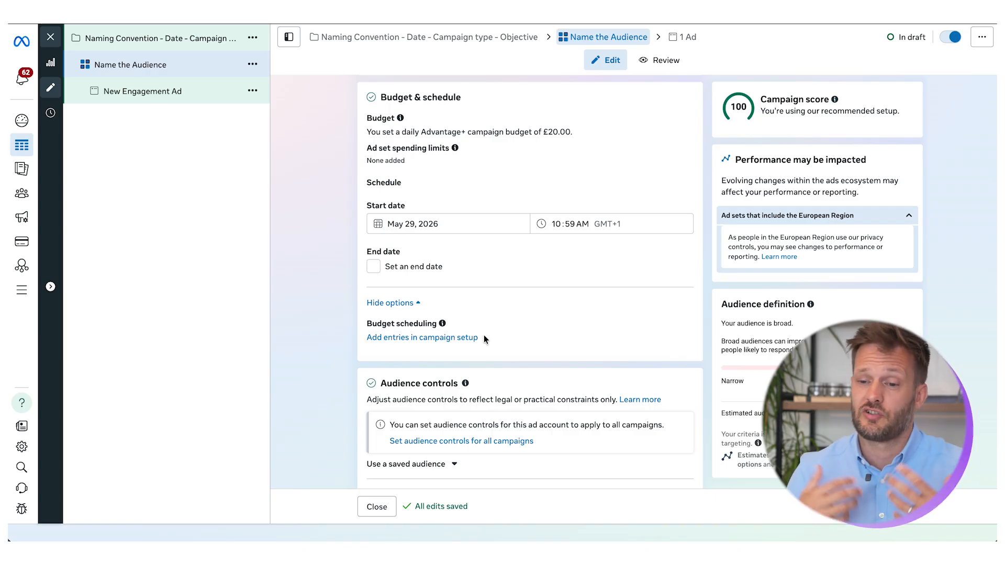
left_click(374, 267)
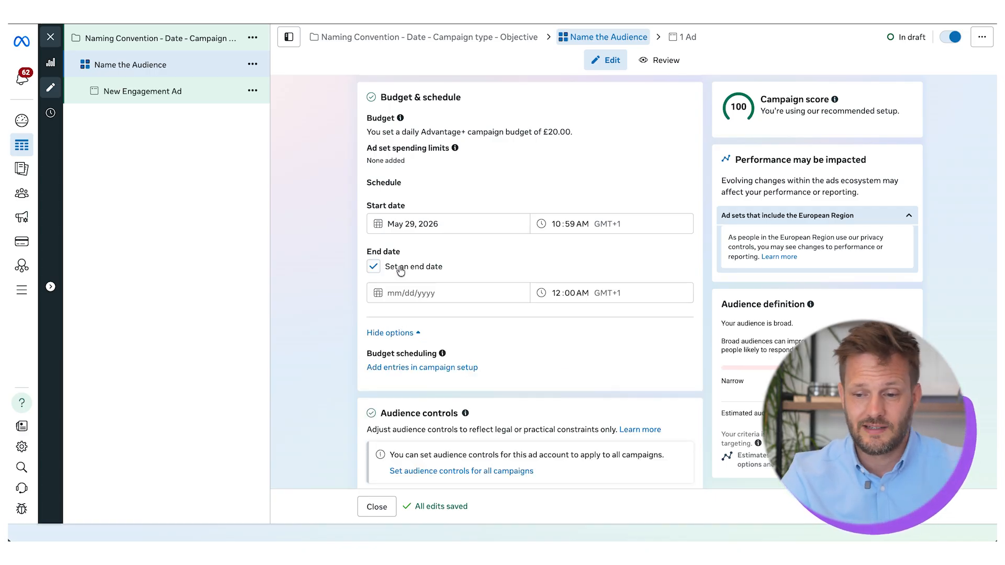
left_click(373, 267)
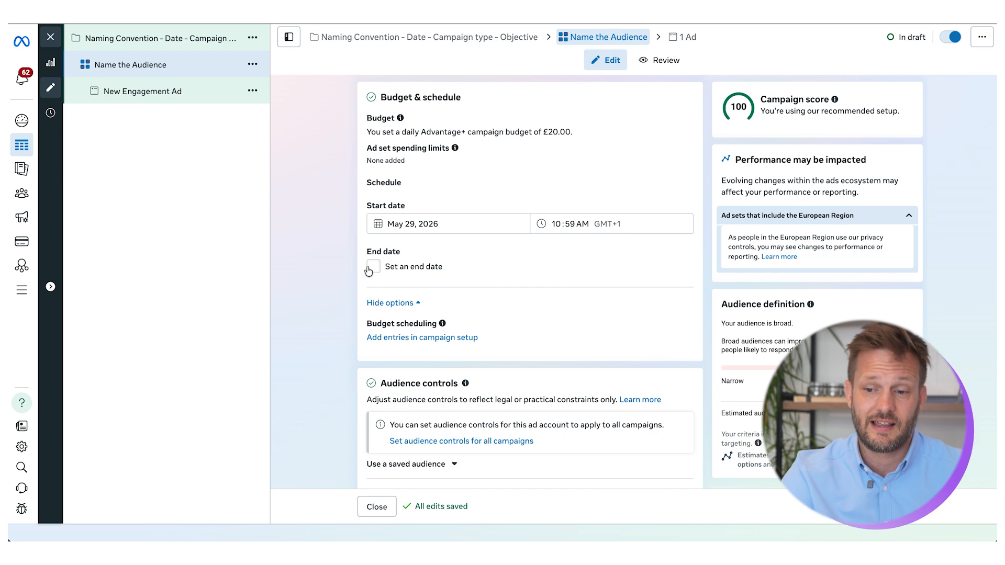
Step: Review the ad set's audience controls, Advantage+ audience, ad transparency and placements, and look through the engagement ad's setup
scroll(414, 267, "down", 5)
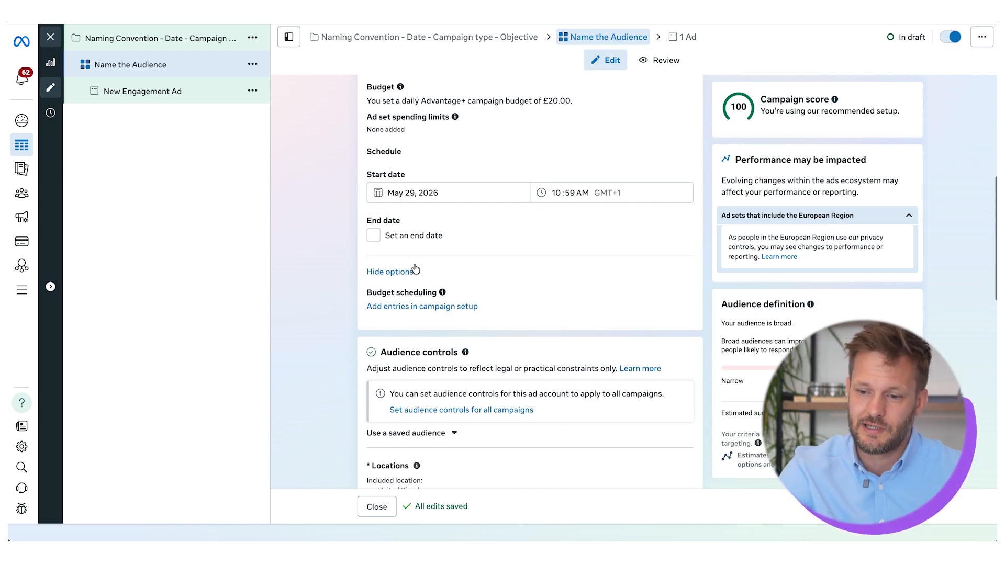
scroll(414, 267, "up", 1)
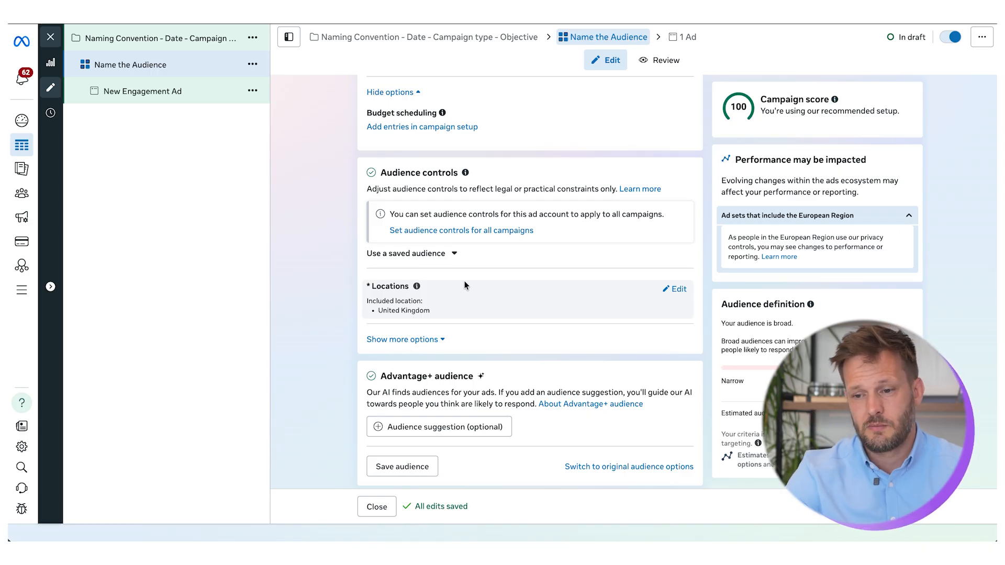
mouse_move(482, 277)
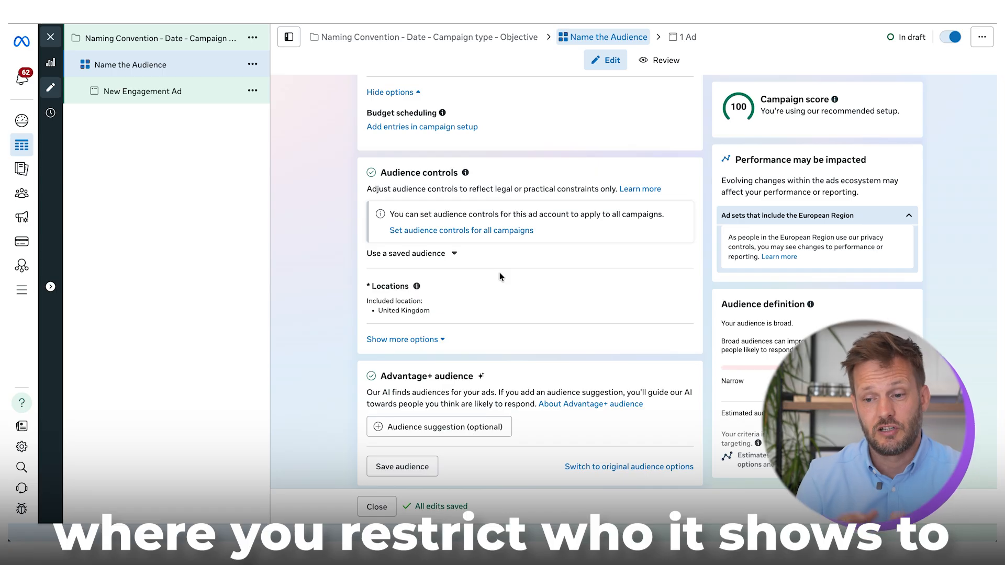
scroll(499, 273, "down", 1)
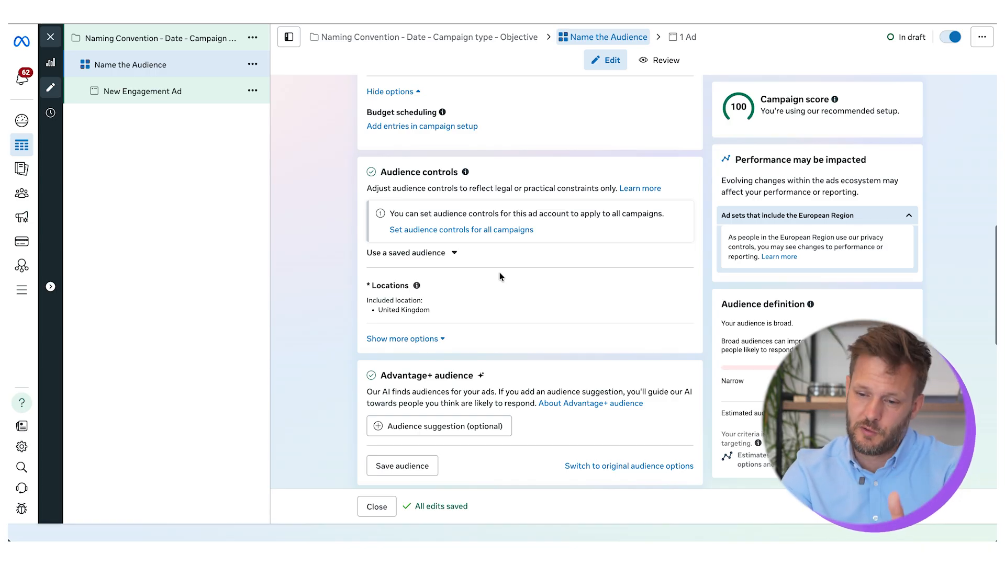
scroll(499, 277, "down", 3)
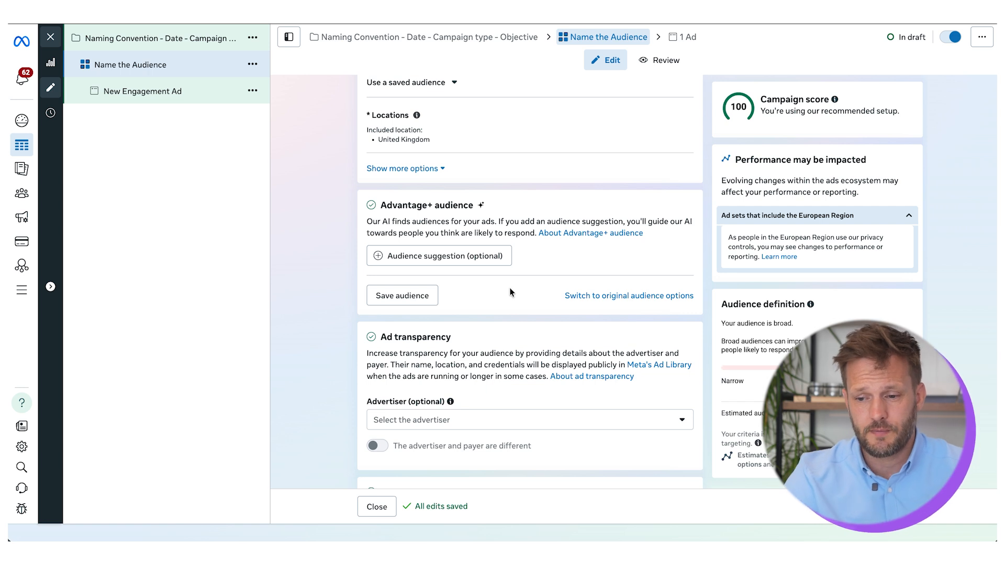
scroll(497, 293, "down", 1)
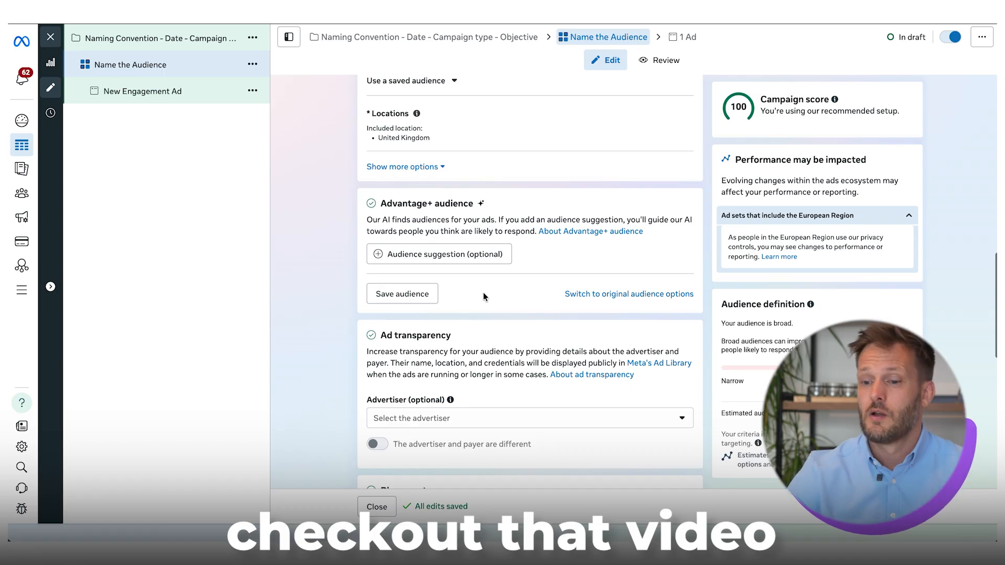
scroll(482, 293, "down", 6)
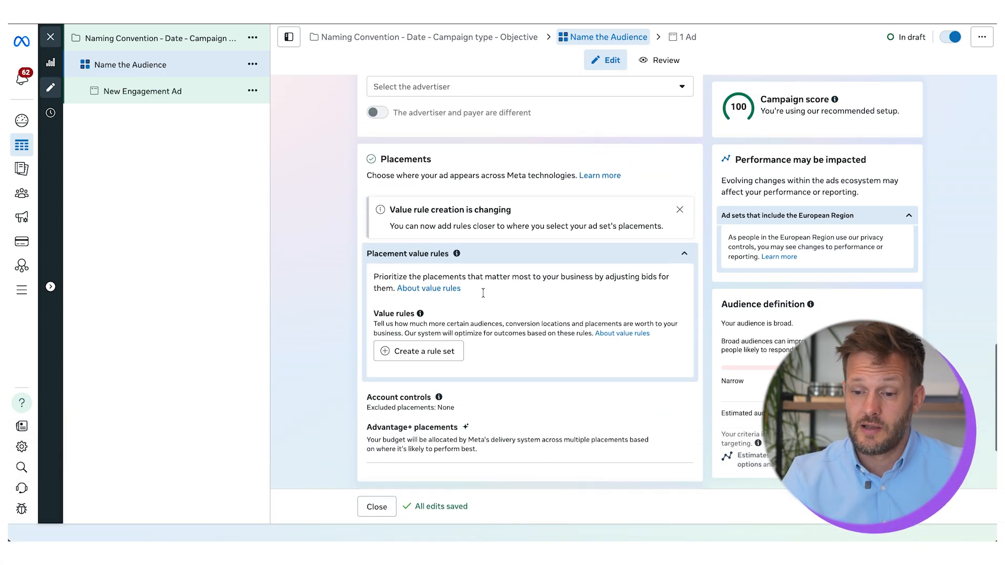
scroll(483, 292, "down", 2)
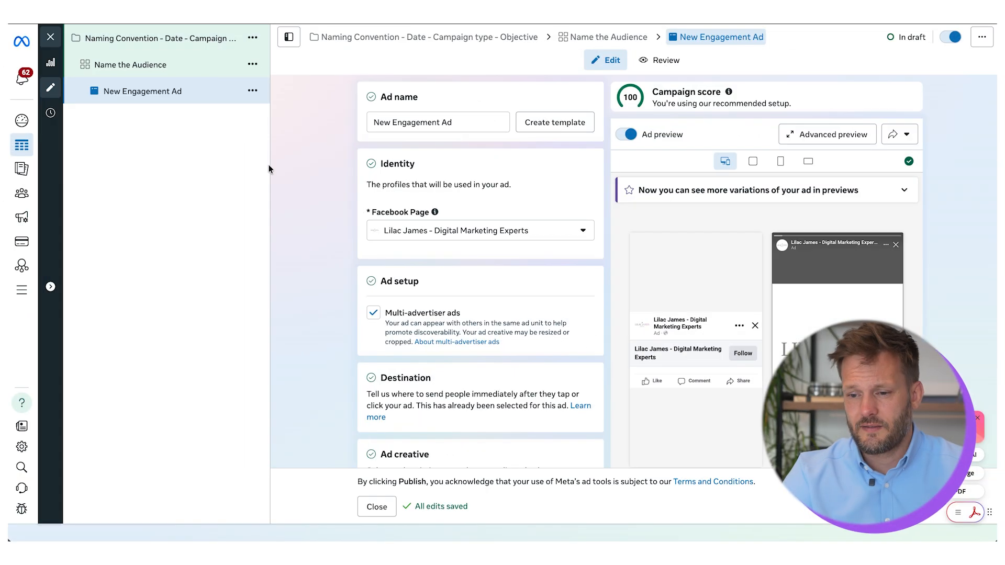
scroll(313, 239, "down", 9)
scroll(314, 238, "up", 9)
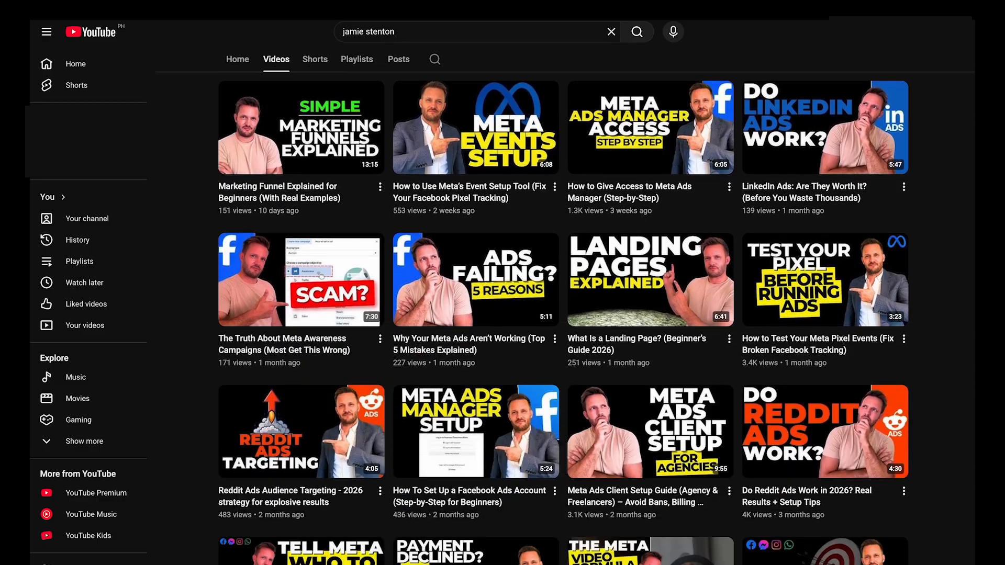
scroll(563, 314, "down", 7)
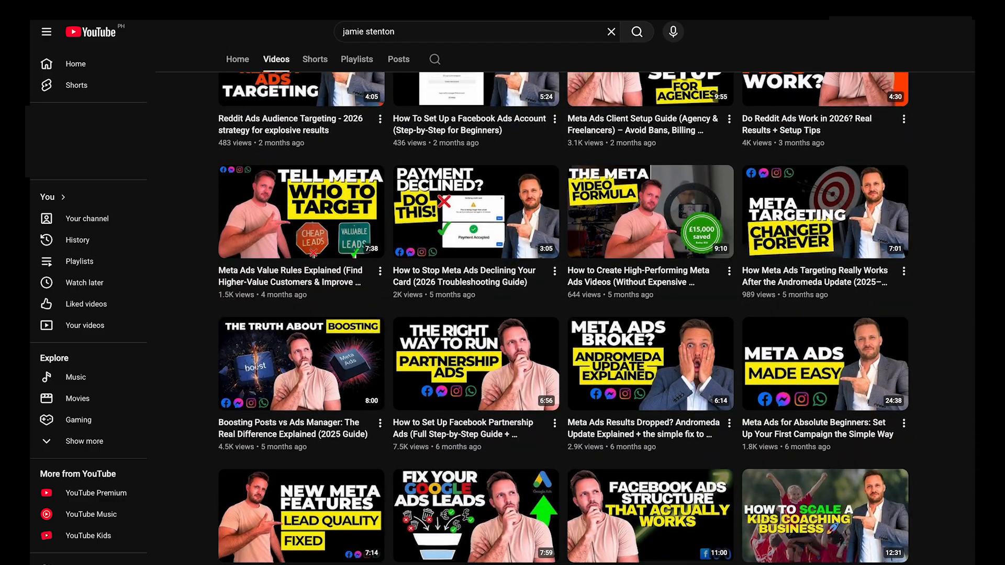
scroll(563, 314, "down", 6)
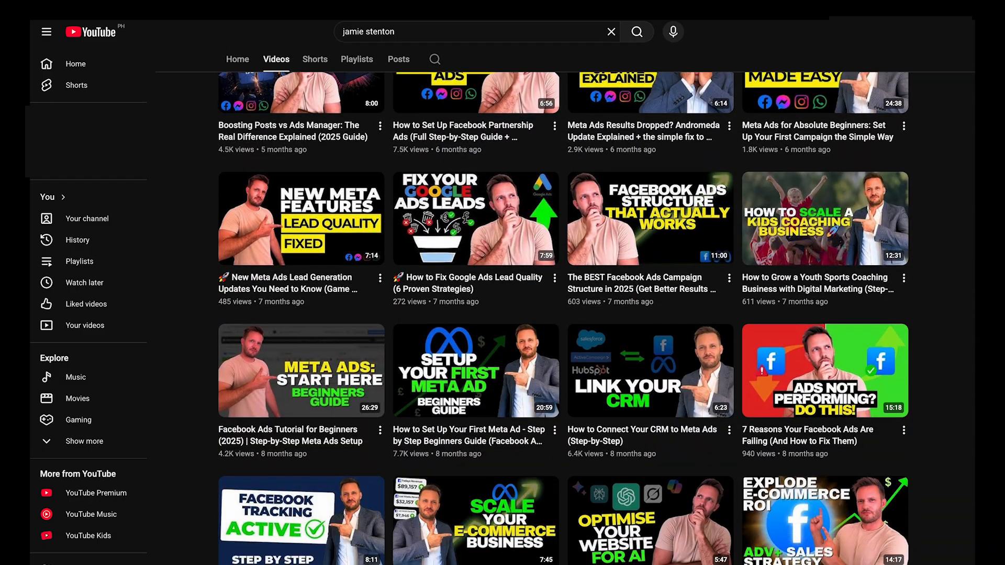
scroll(563, 314, "down", 6)
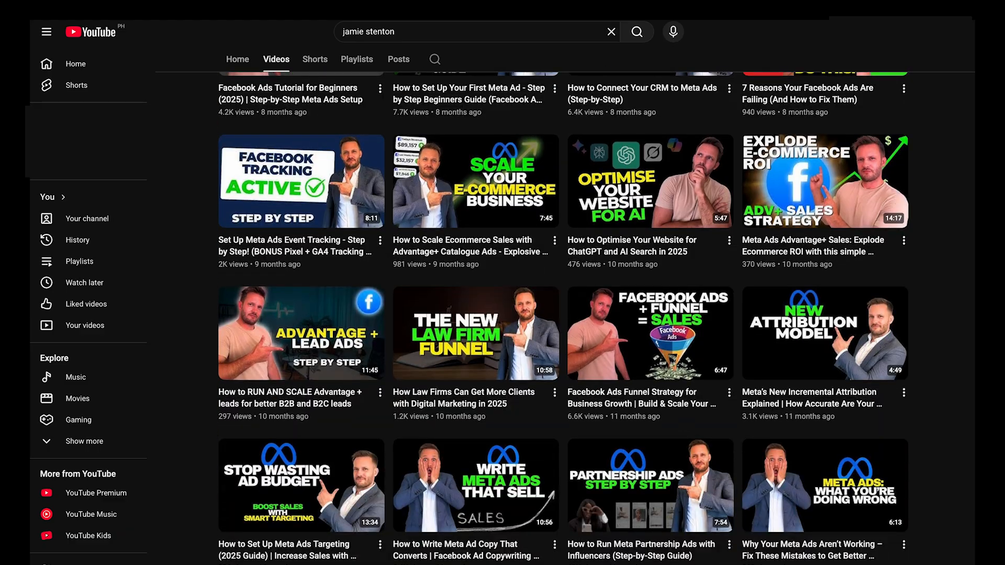
scroll(563, 314, "down", 3)
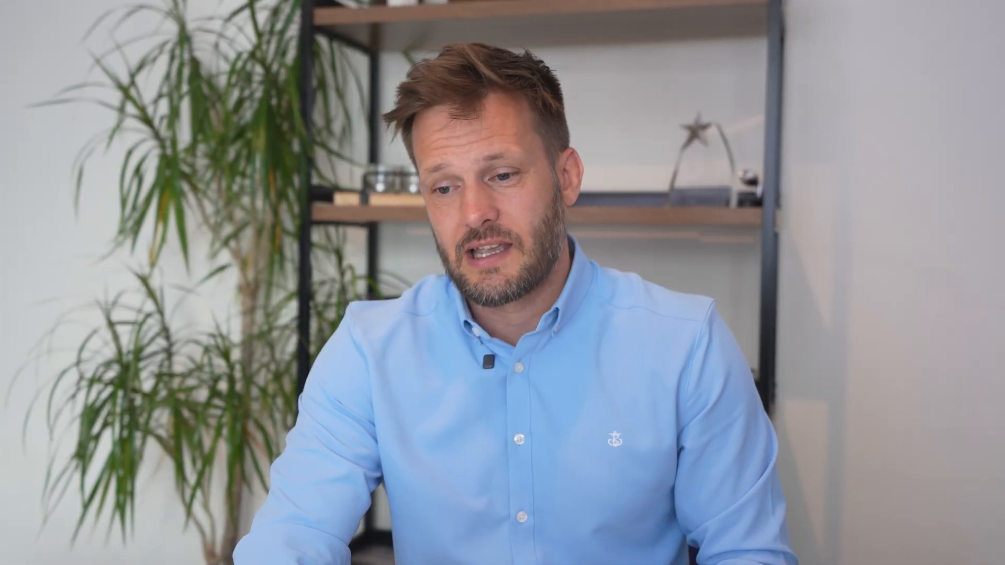